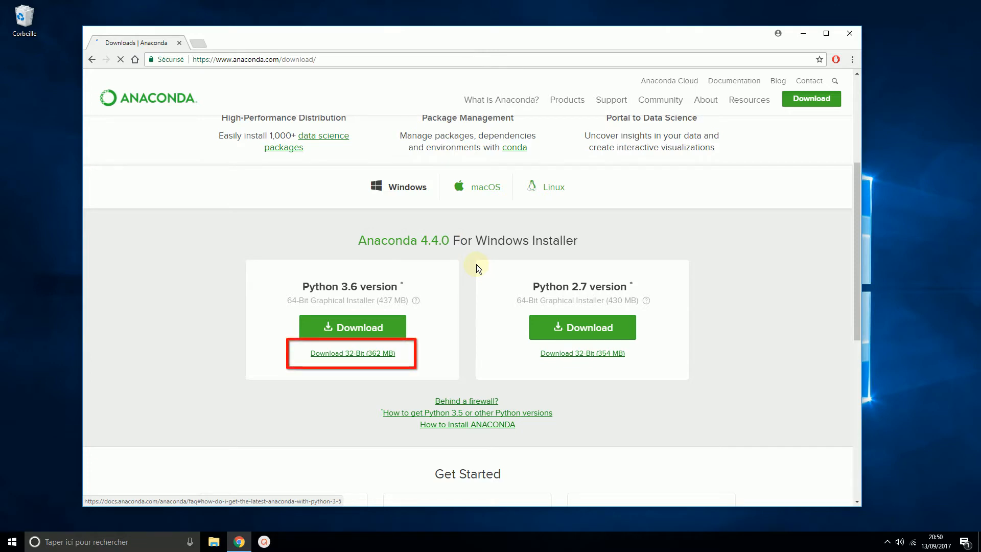
Step: Download the 64-bit Anaconda 4.4.0 installer for Python 3.6, save it in Téléchargements, and dismiss the starter guide offer
click(358, 334)
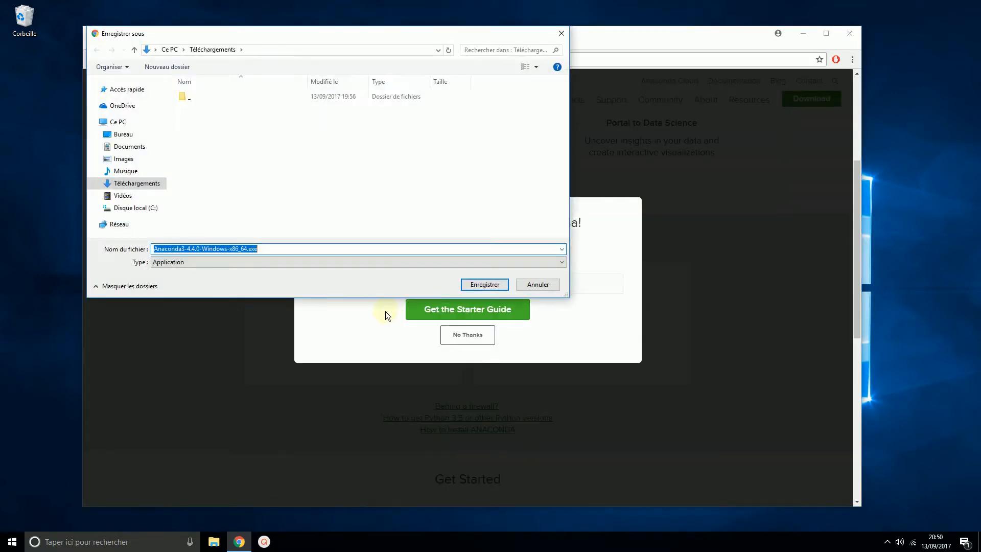
click(483, 284)
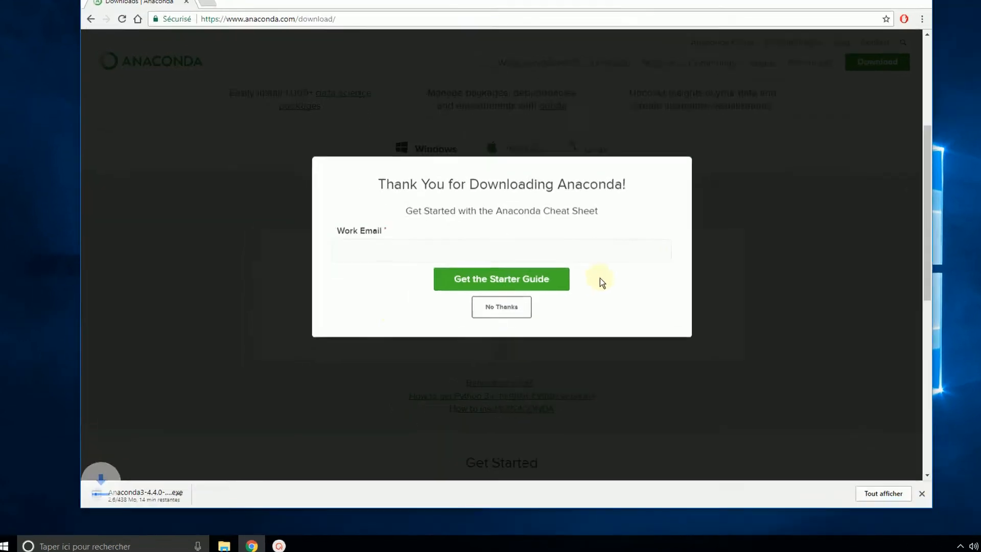
key(Escape)
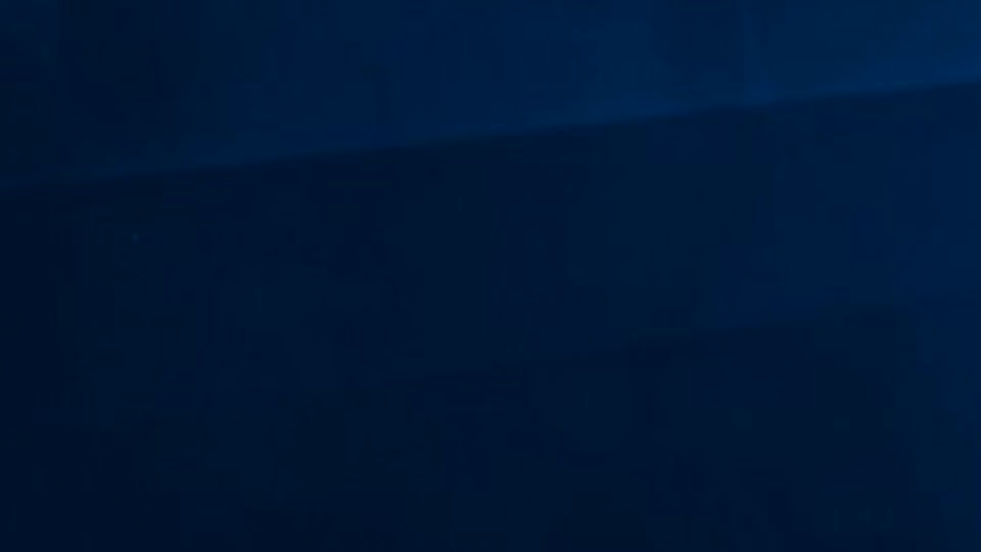
click(627, 147)
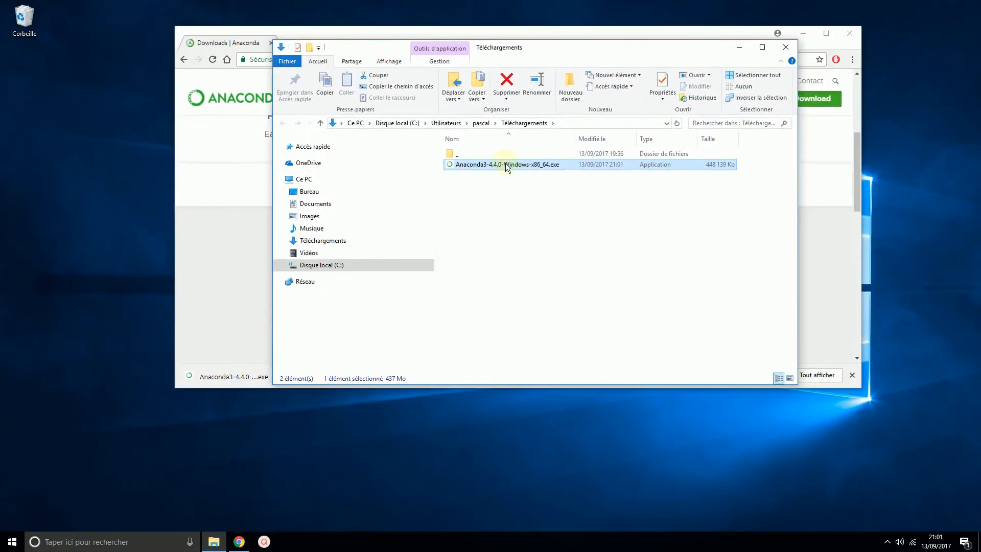
Step: Launch the downloaded Anaconda3-4.4.0-Windows-x86_64.exe installer and accept its license agreement
double_click(505, 164)
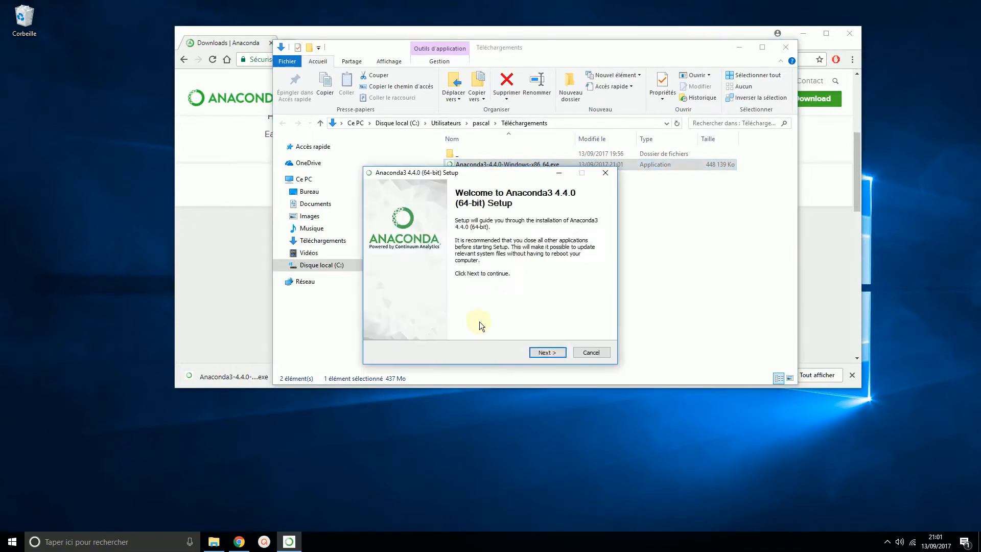
click(547, 352)
drag(600, 243, 600, 292)
click(550, 353)
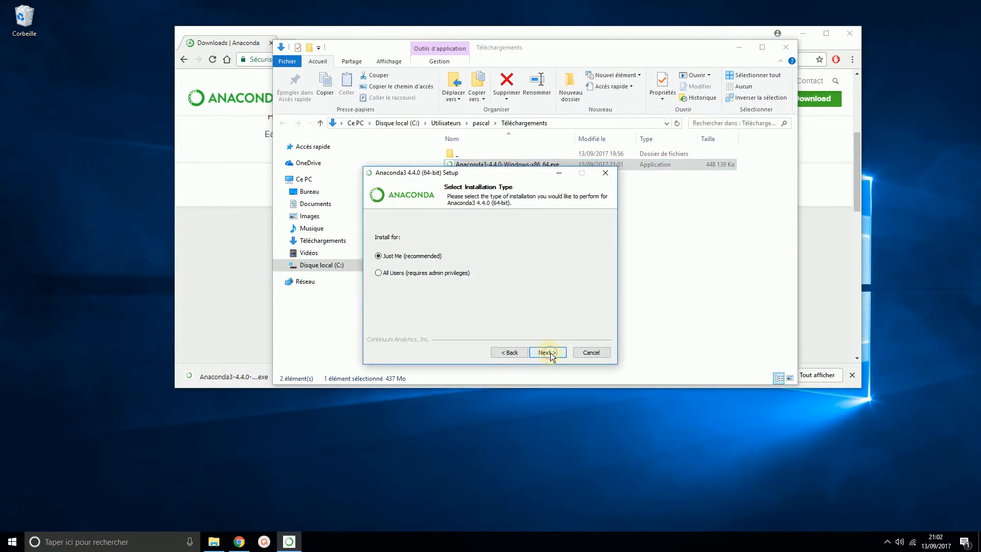
Step: Install Anaconda3 for Just Me in the default destination folder, keeping the default advanced options
click(551, 353)
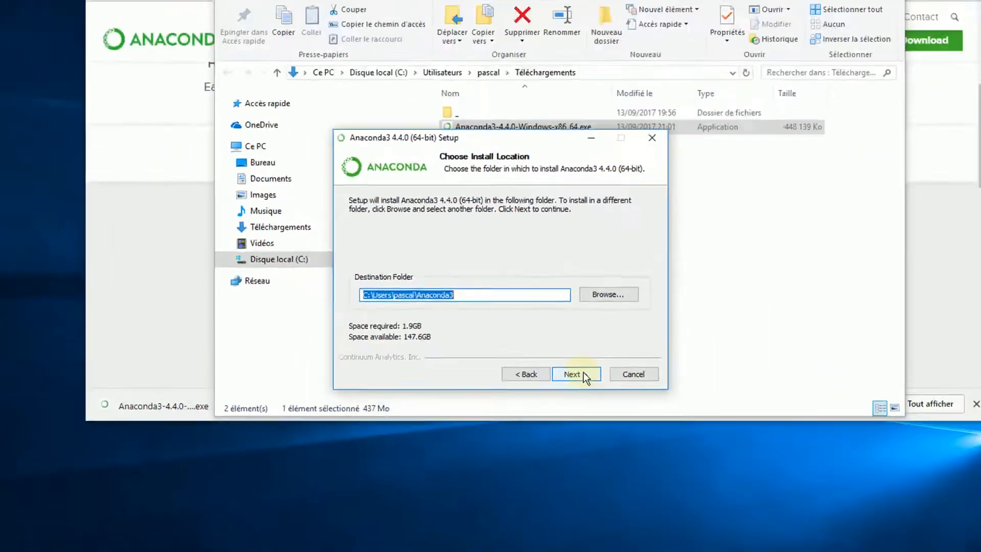
click(583, 372)
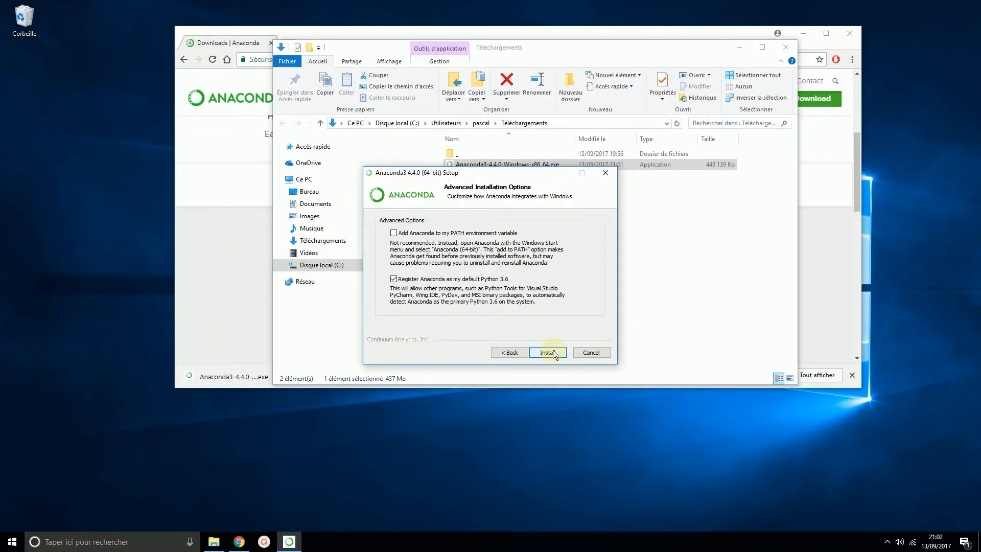
click(553, 351)
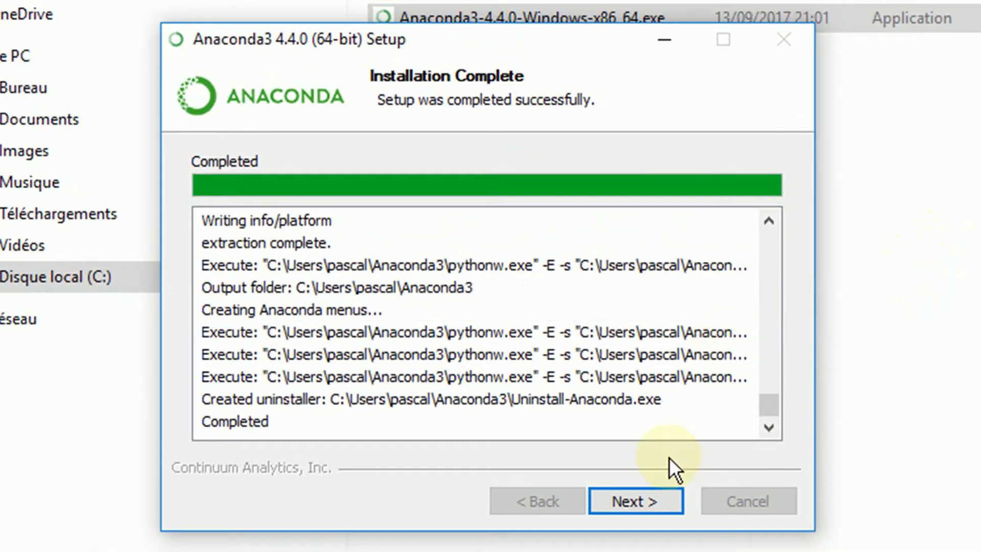
Step: Finish the Anaconda setup with the Anaconda Cloud and Anaconda Support learn-more options unchecked
click(651, 493)
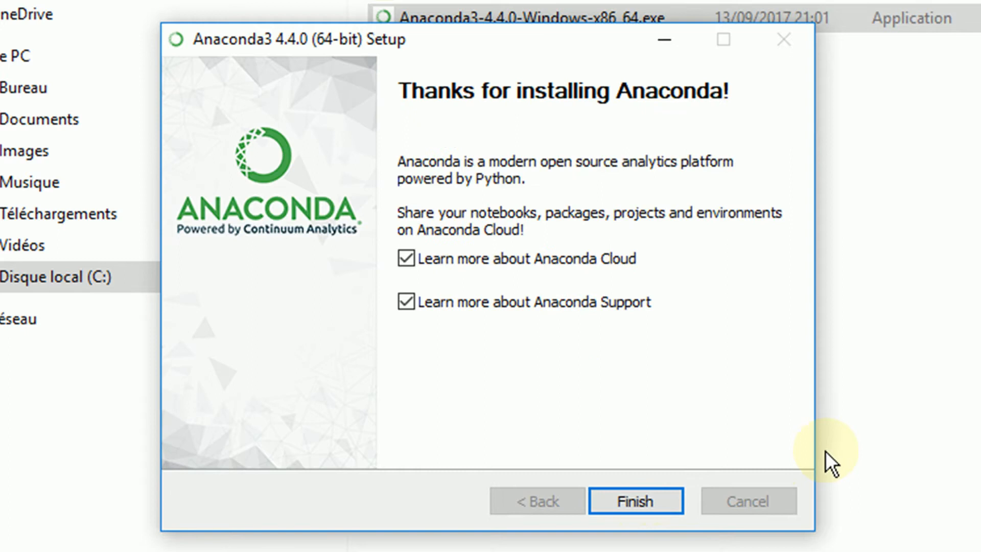
click(411, 299)
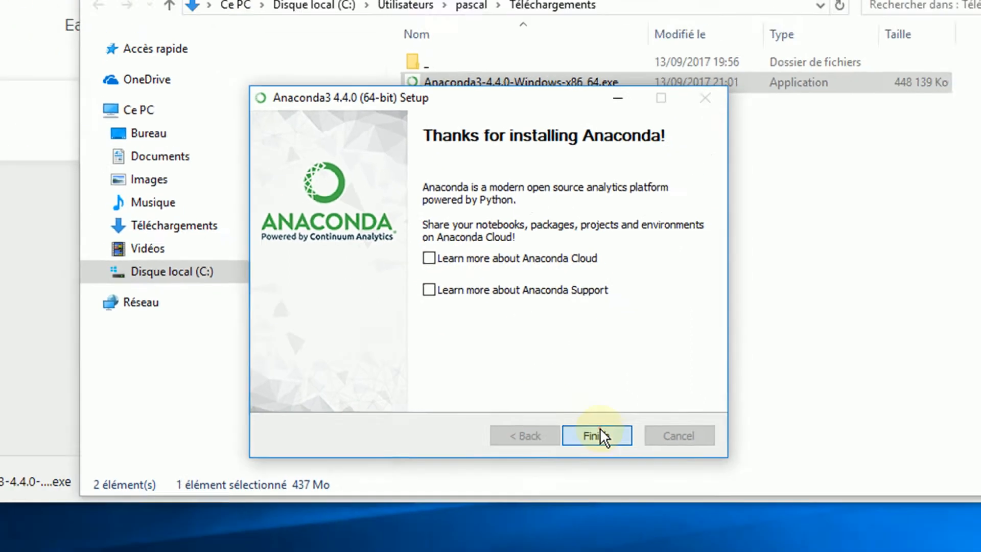
click(600, 430)
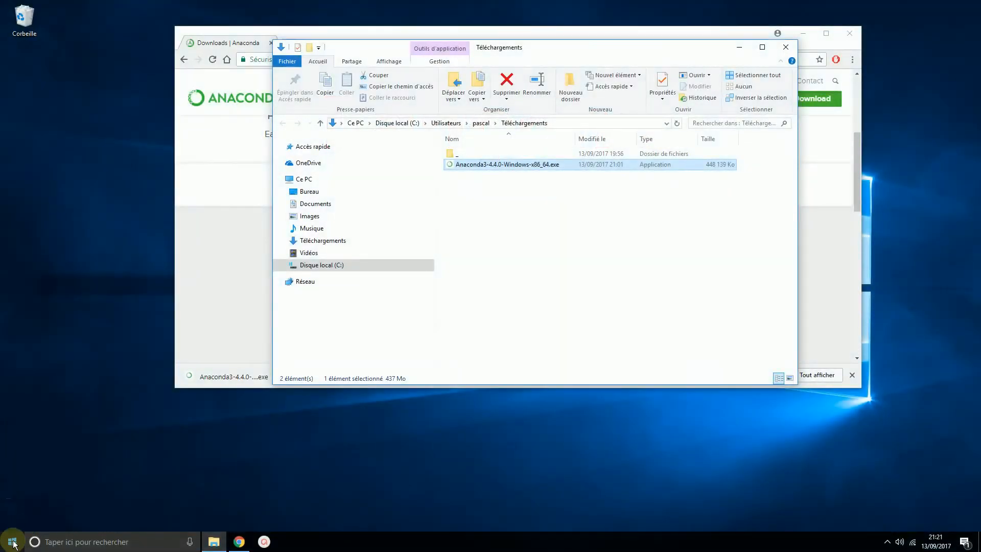
Step: Launch Jupyter Notebook from the Anaconda3 (64-bit) program group and enlarge the browser window it opens in
click(10, 538)
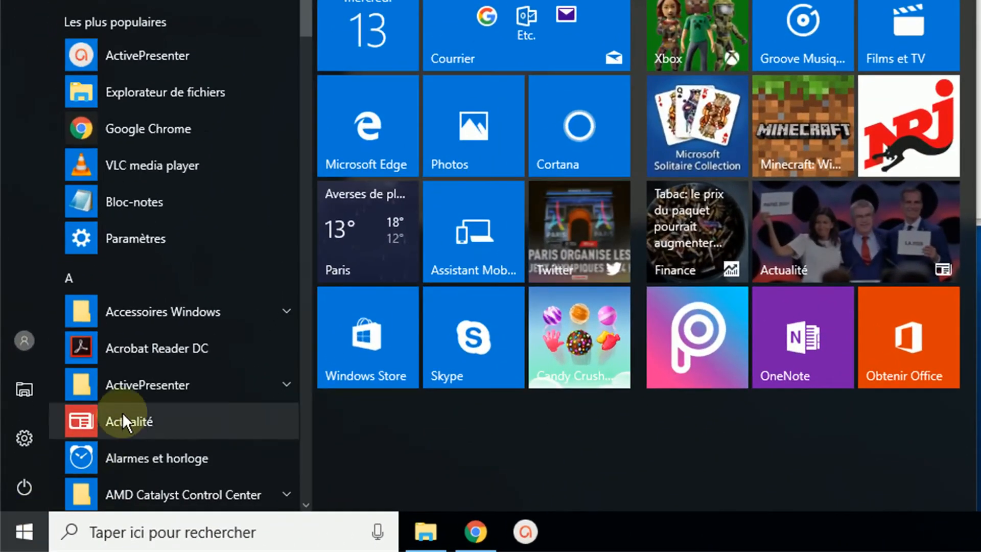
scroll(101, 440, down, 3)
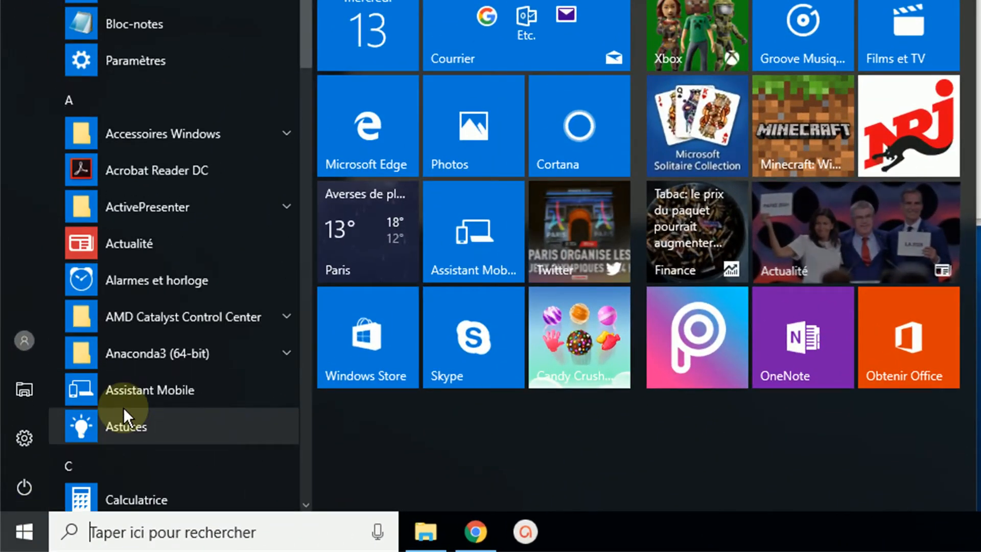
click(245, 354)
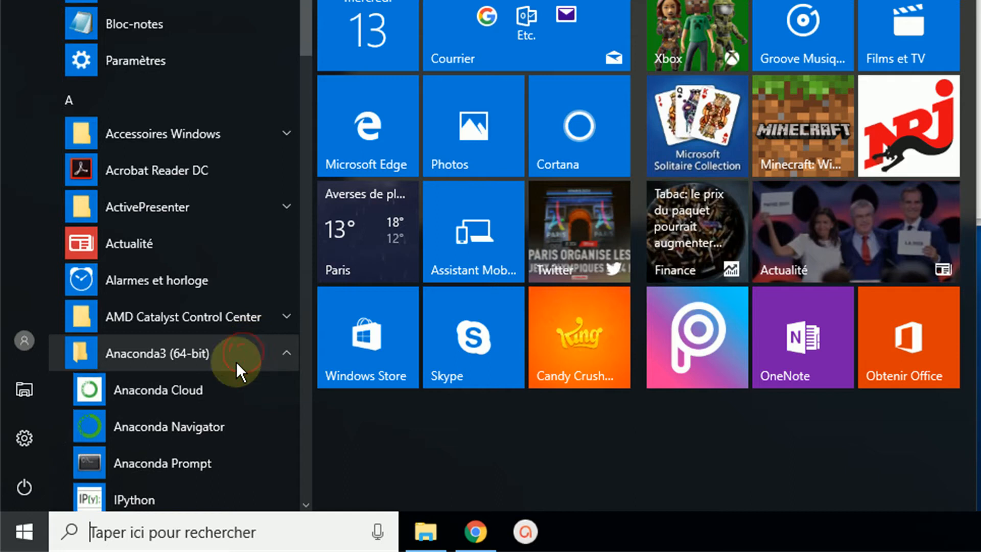
scroll(249, 378, down, 2)
scroll(250, 378, down, 2)
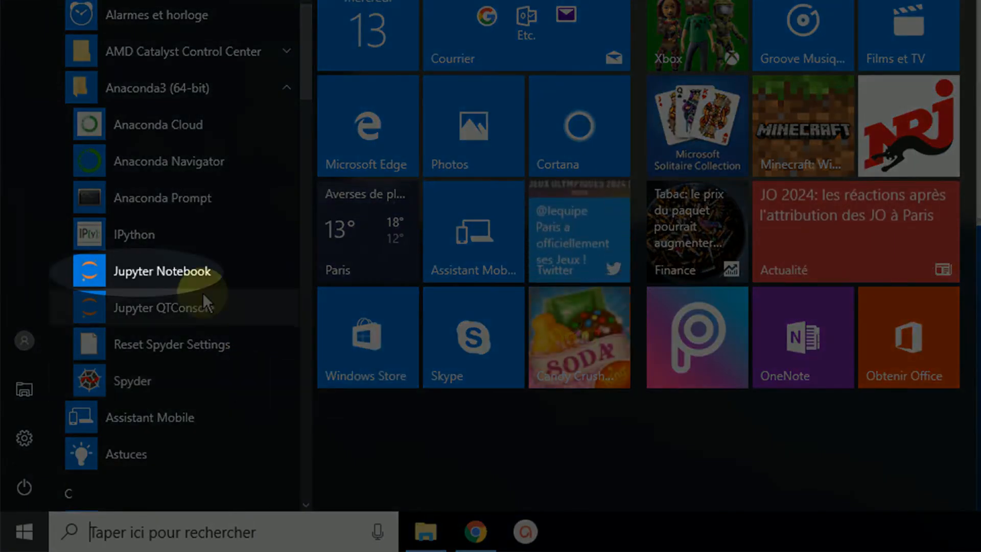
click(194, 268)
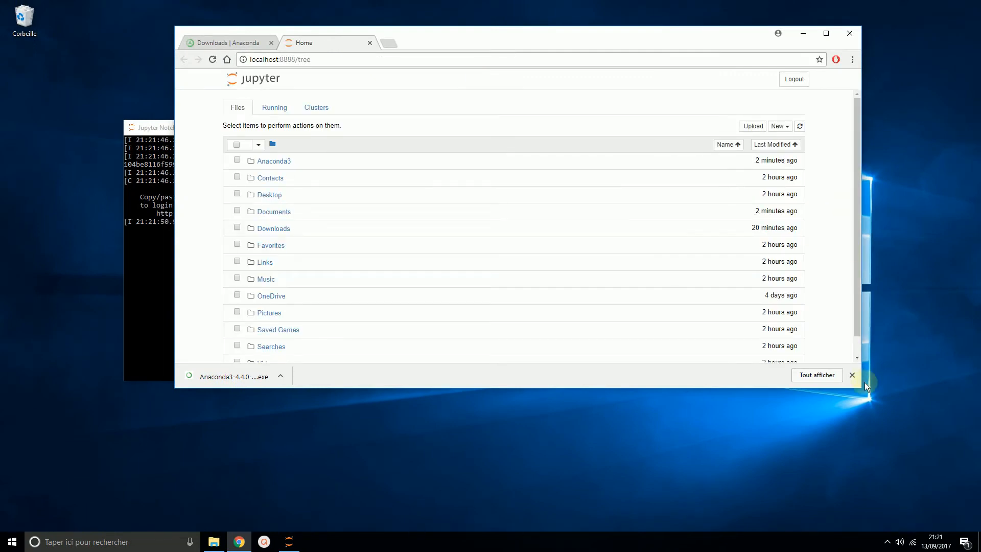
drag(861, 387, 874, 476)
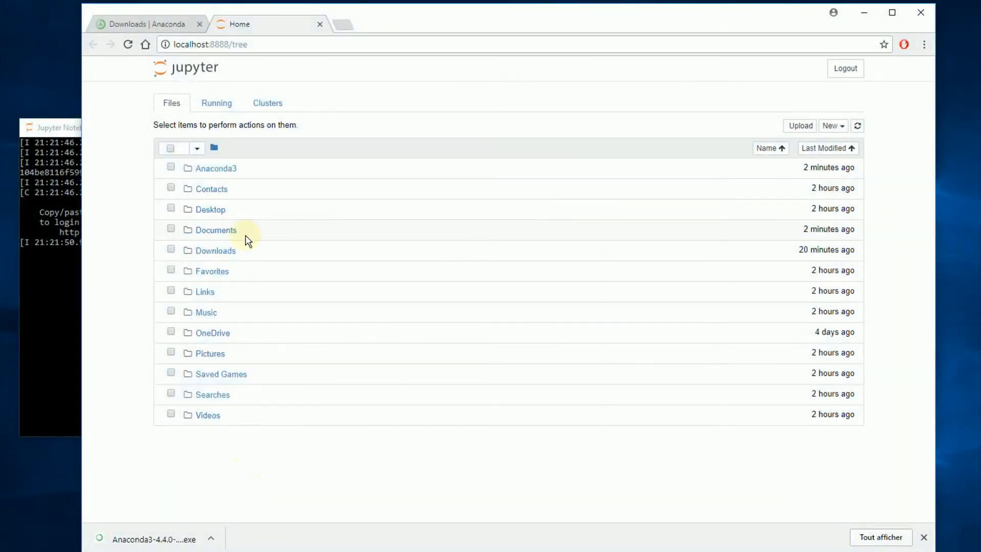
Step: Create a Python 3 notebook in the Documents folder and run 2+3 in its first cell
click(219, 230)
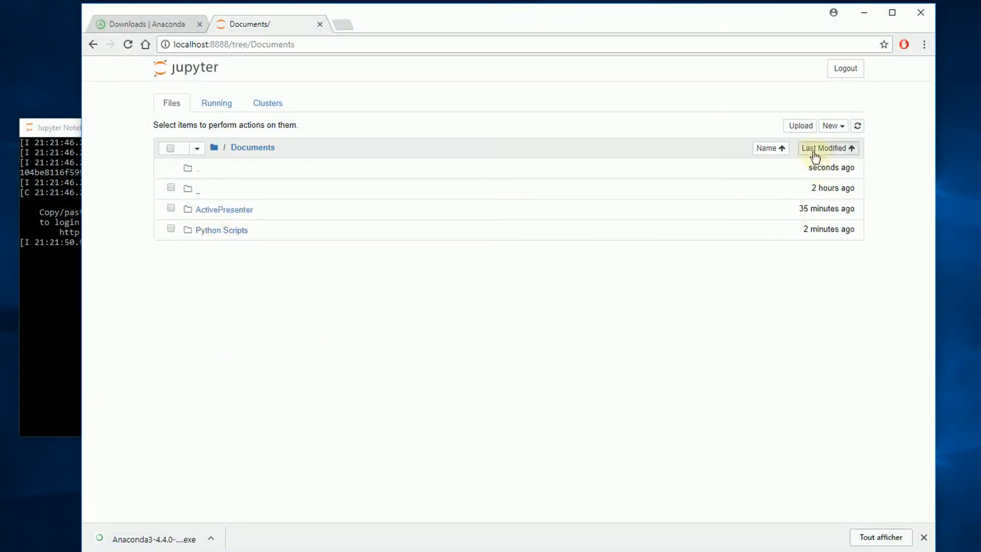
click(832, 125)
click(780, 159)
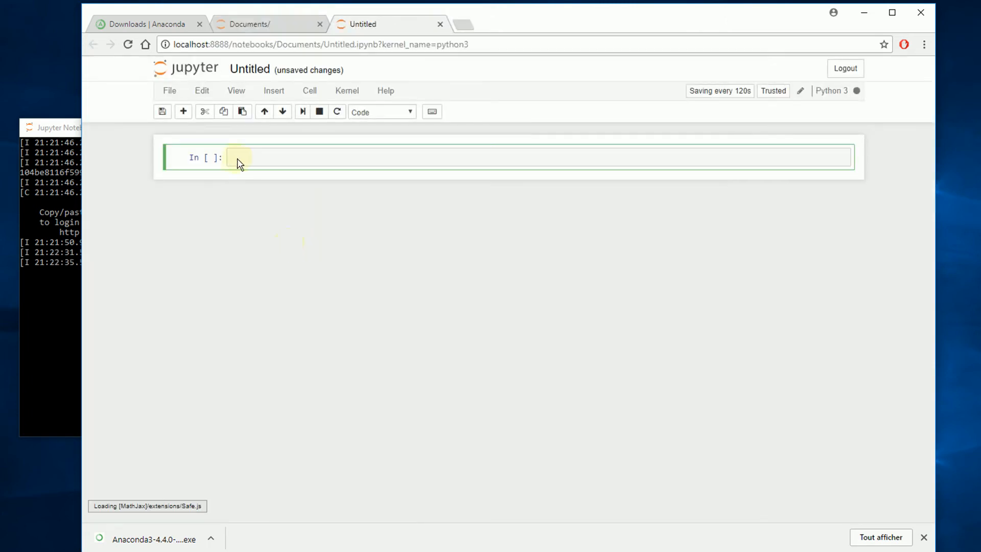
click(240, 159)
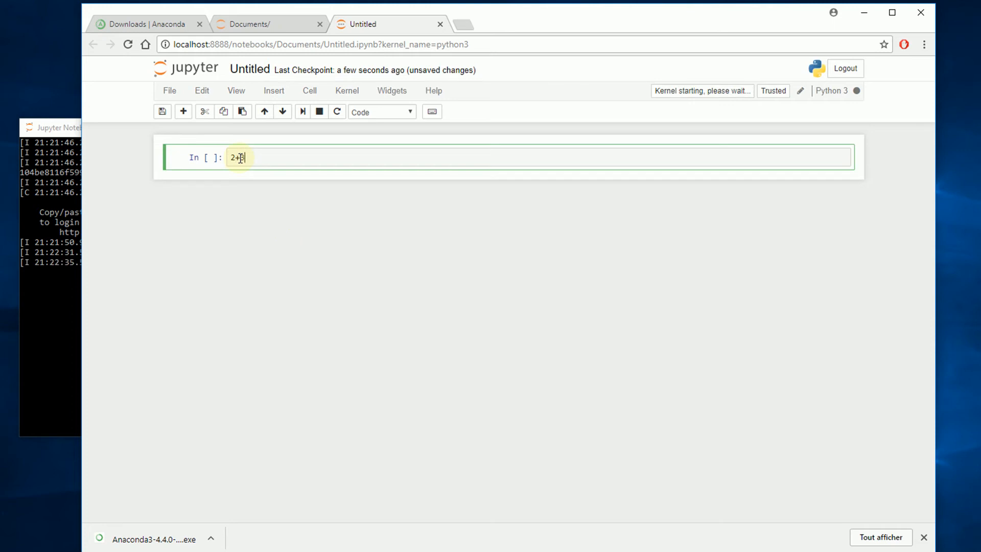
click(303, 112)
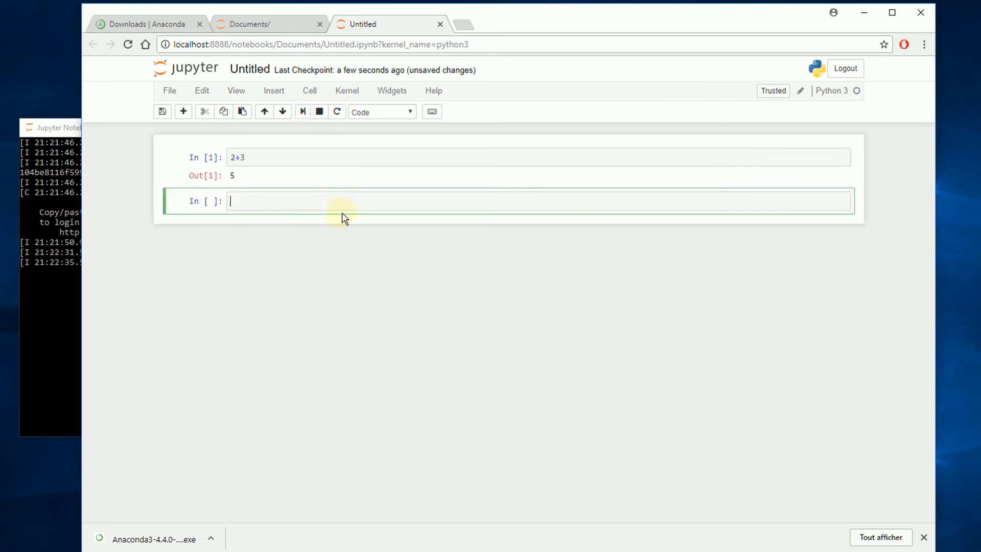
Step: View the About Jupyter Notebook information to check the server and Python versions, and close it
click(434, 90)
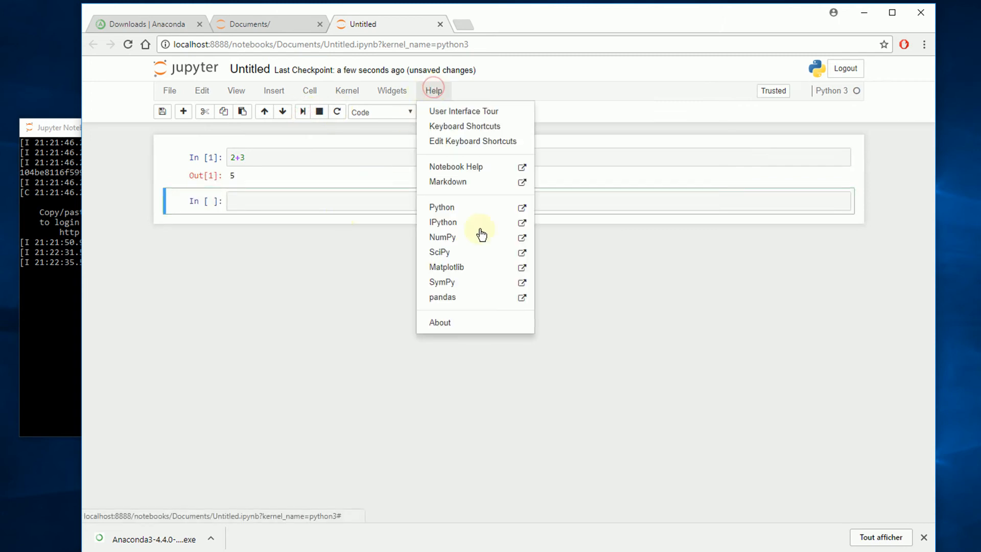
click(466, 322)
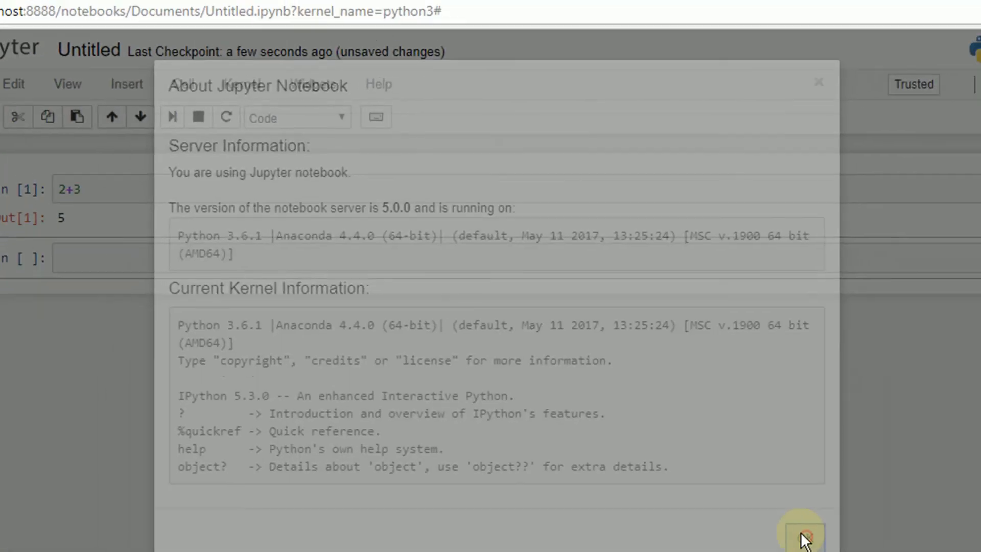
click(802, 533)
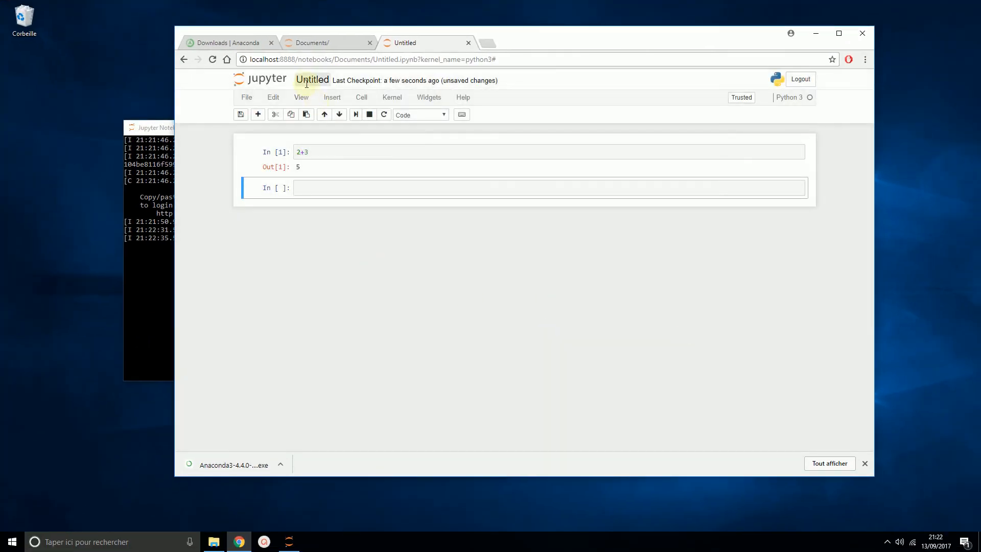
Step: Rename the notebook as essai
click(297, 82)
text(essai)
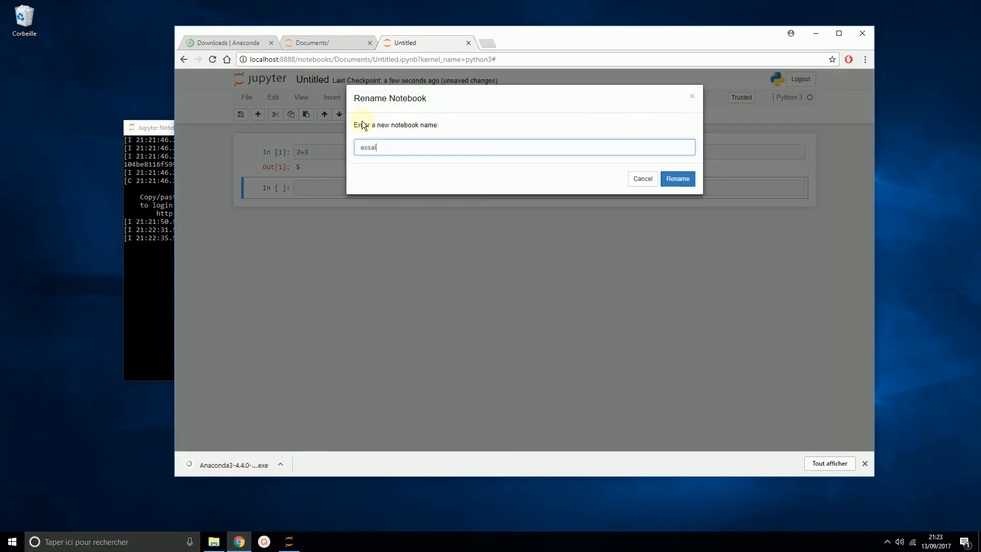
key(Return)
Step: Leave the essai notebook despite unsaved changes, and close the browser and the Jupyter Notebook server console
click(469, 43)
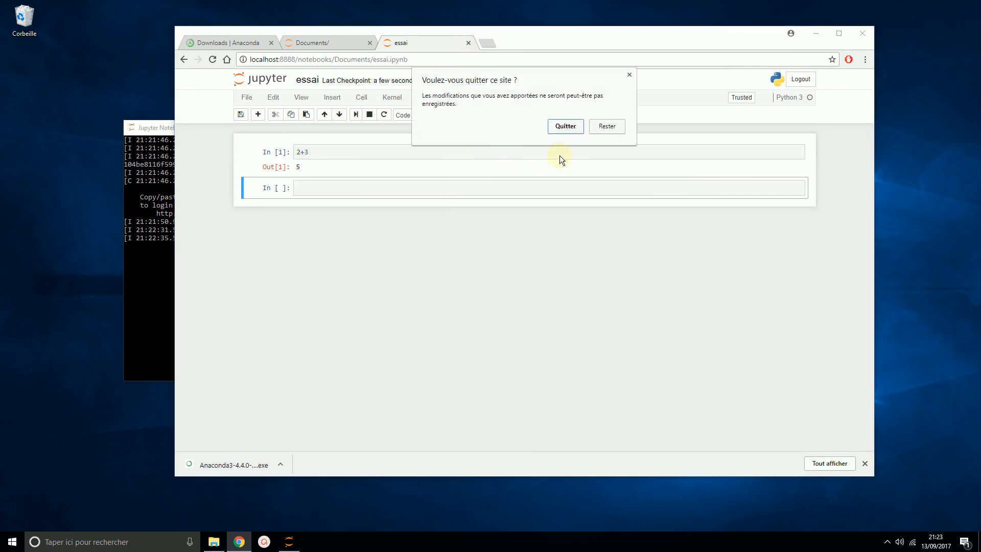
click(567, 127)
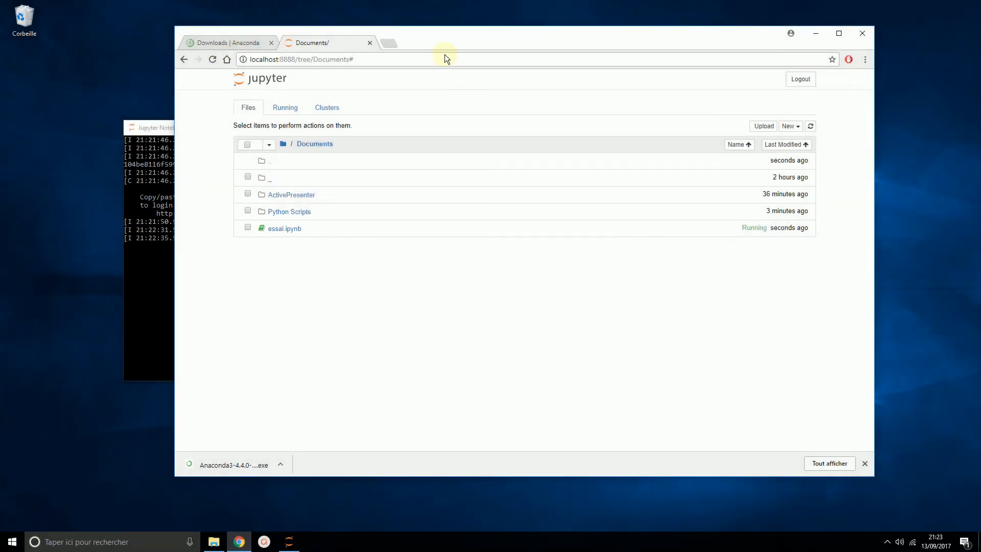
click(862, 34)
click(614, 129)
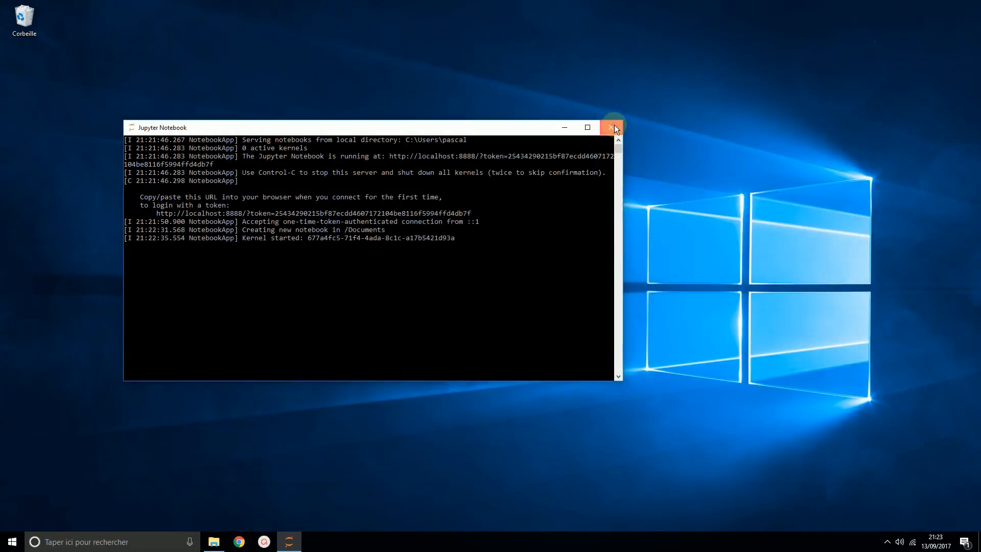